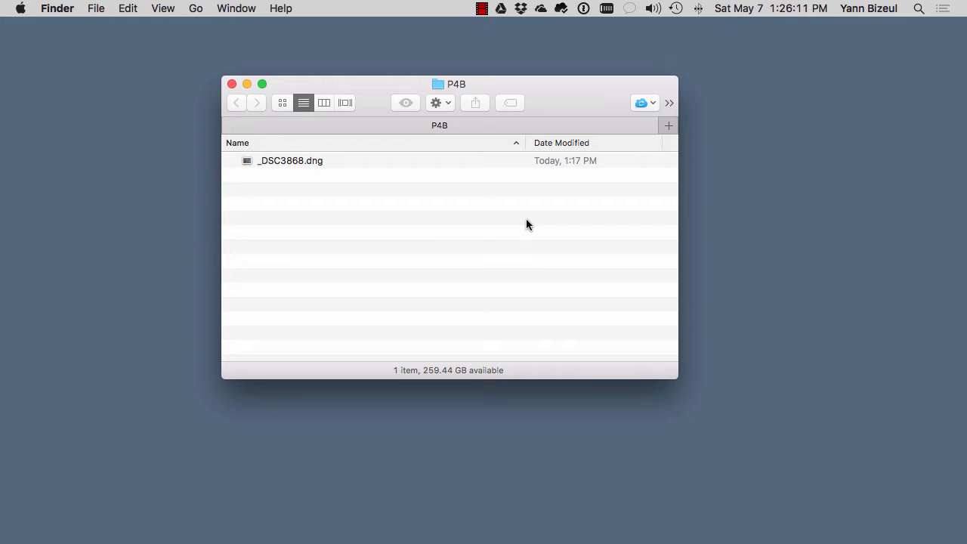
Open the raw file _DSC3868.dng from the P4B folder in Photoshop
scroll(527, 219, right, 2)
scroll(417, 231, left, 2)
right_click(319, 161)
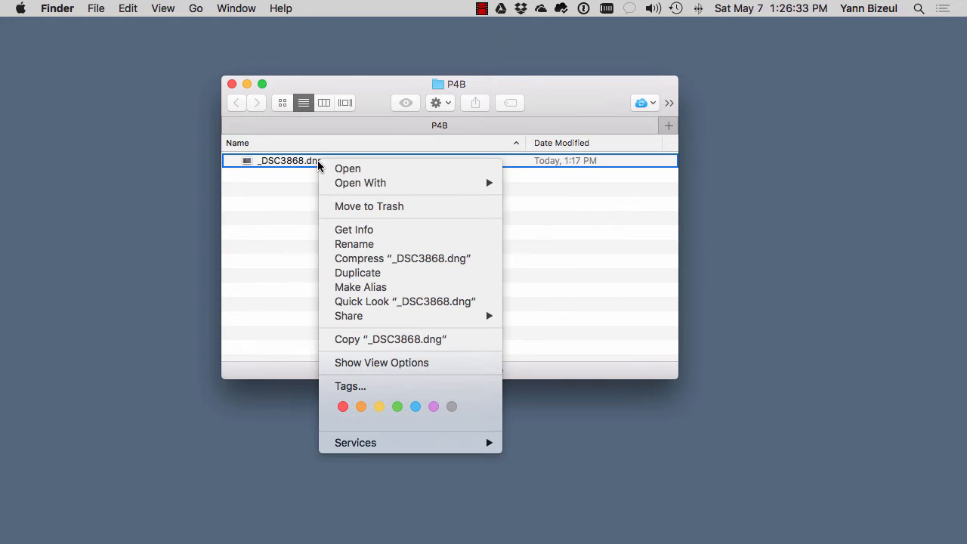
mouse_move(350, 187)
click(567, 184)
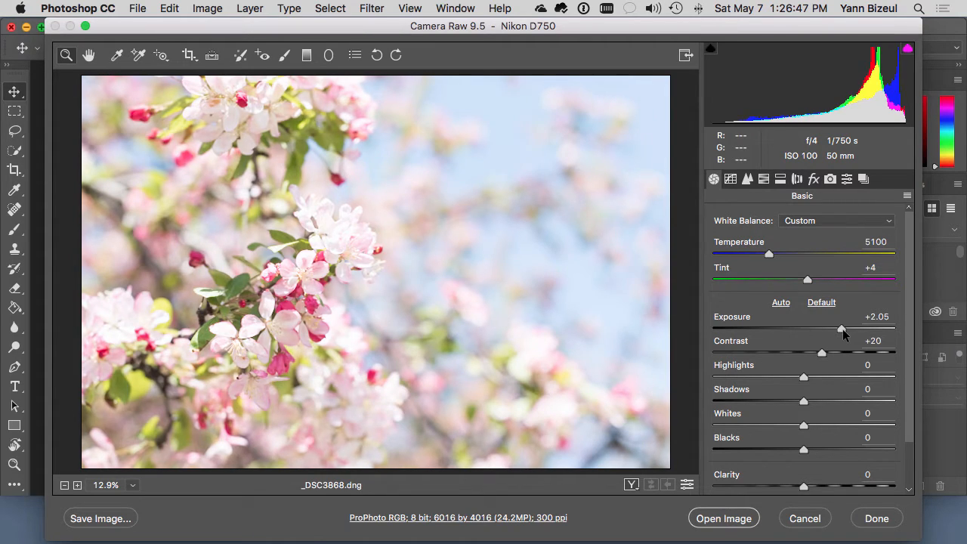
Set the raw photo's exposure to +2.15 and open the image for editing
drag(843, 329, 843, 329)
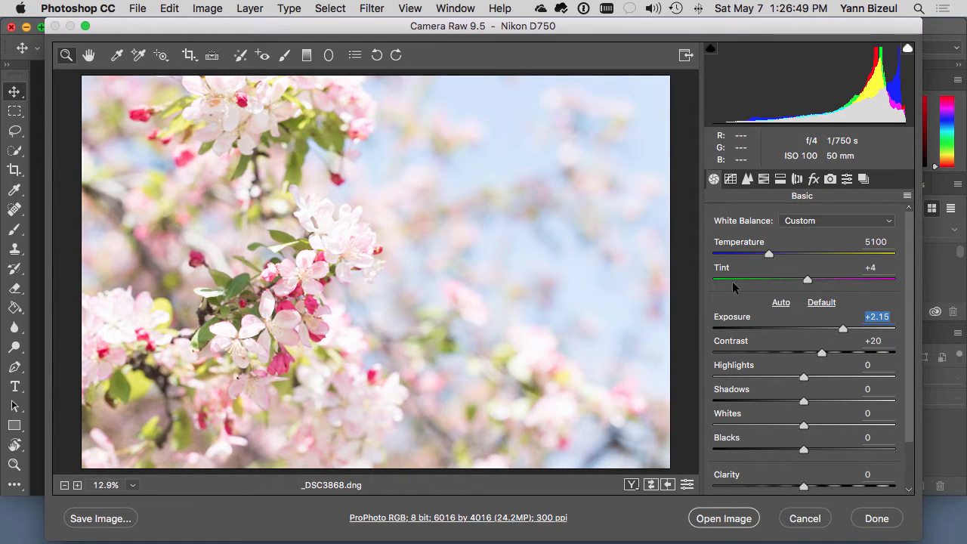
click(714, 520)
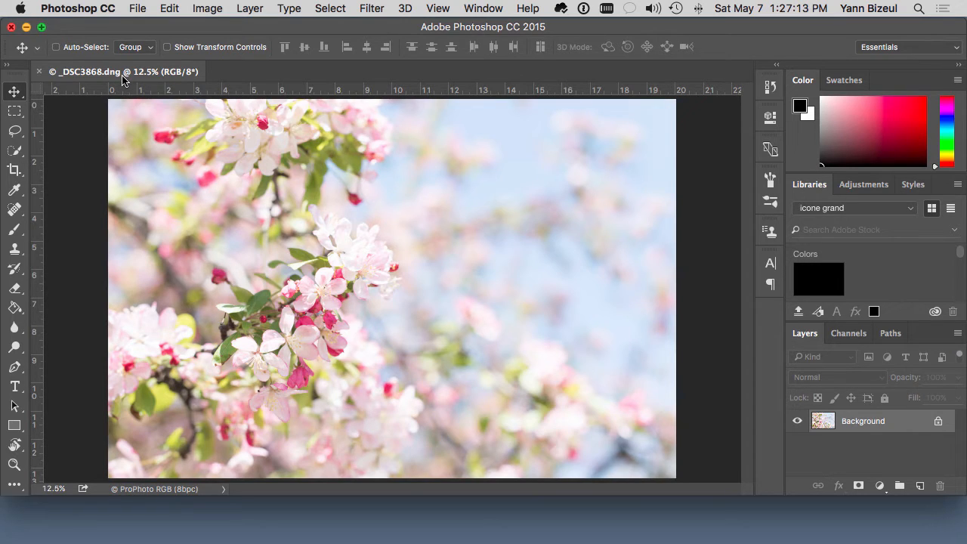
Save the image as _DSC3868.psd in Photoshop format in the P4B folder, with the ProPhoto RGB profile embedded
click(138, 9)
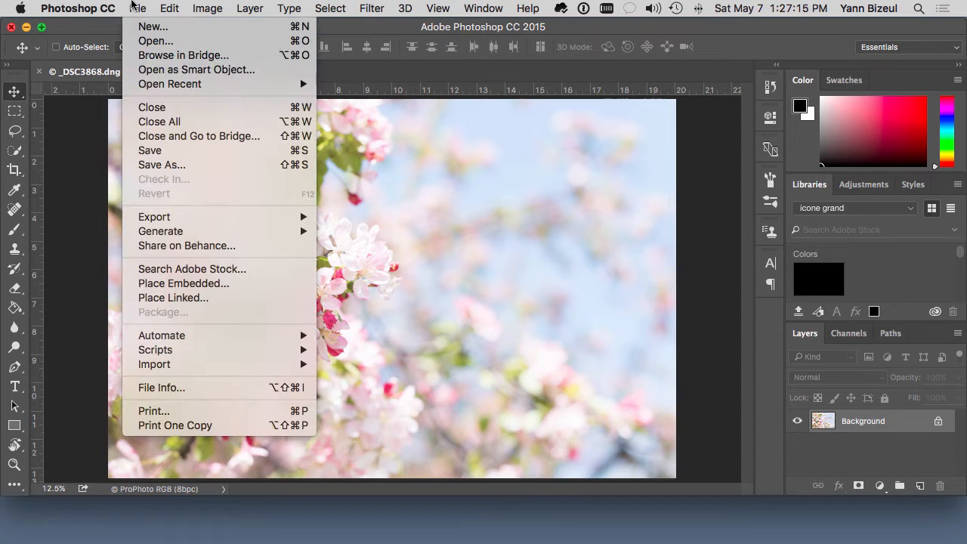
click(177, 151)
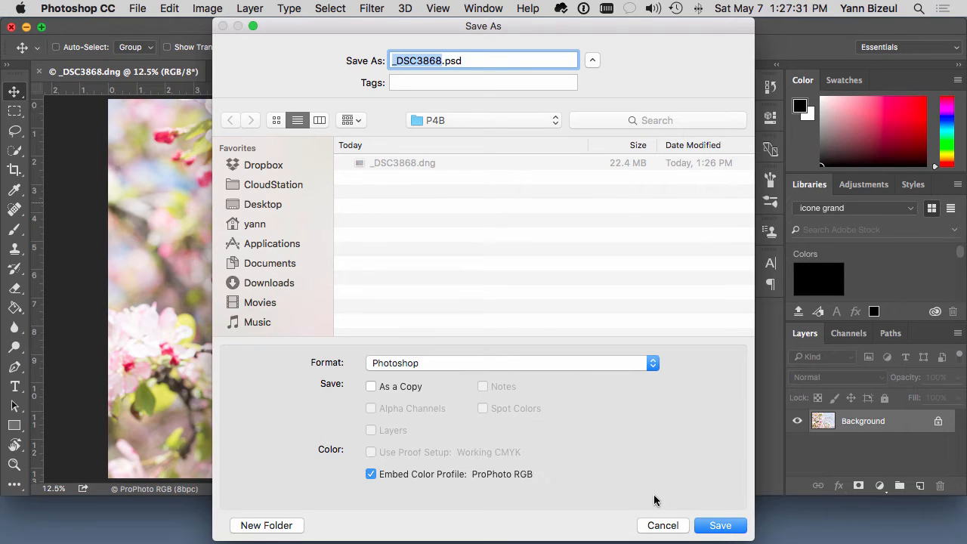
click(721, 525)
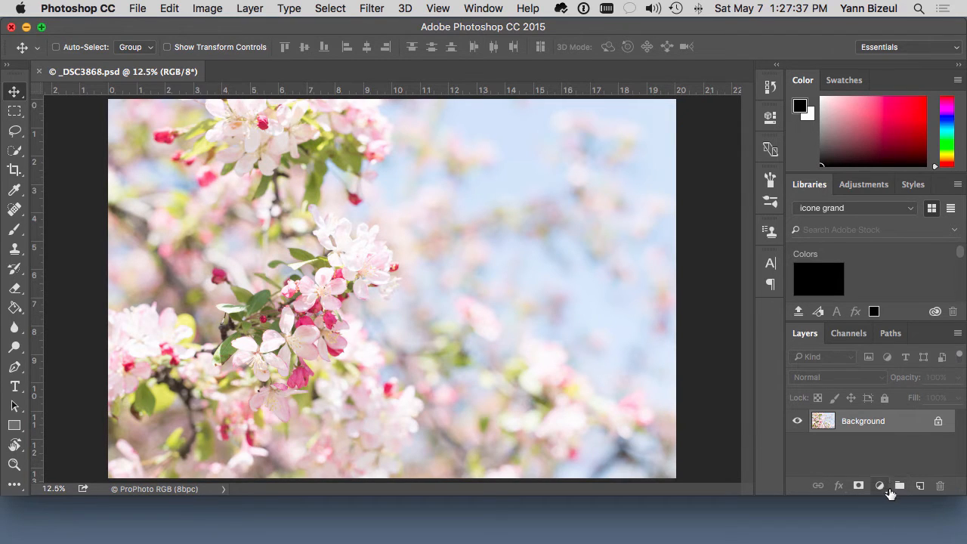
click(918, 489)
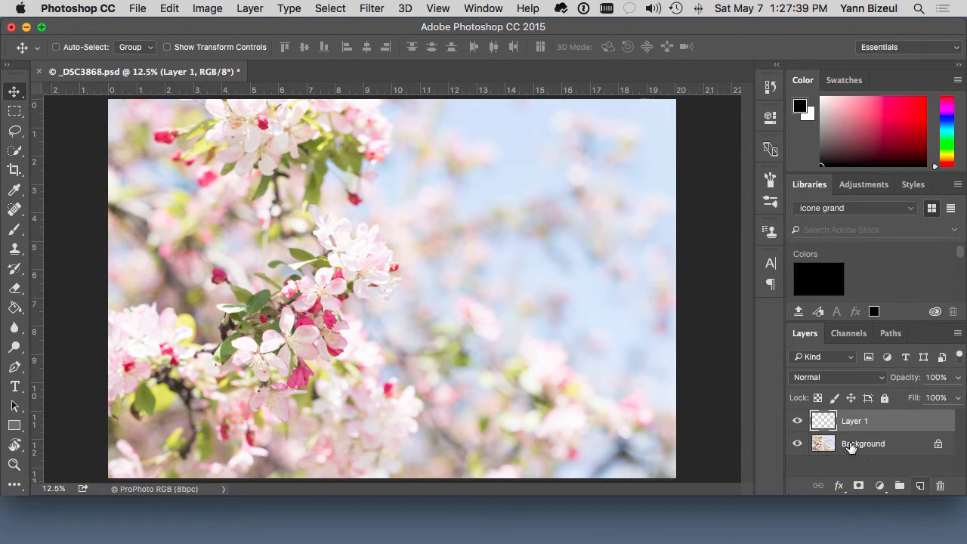
click(940, 487)
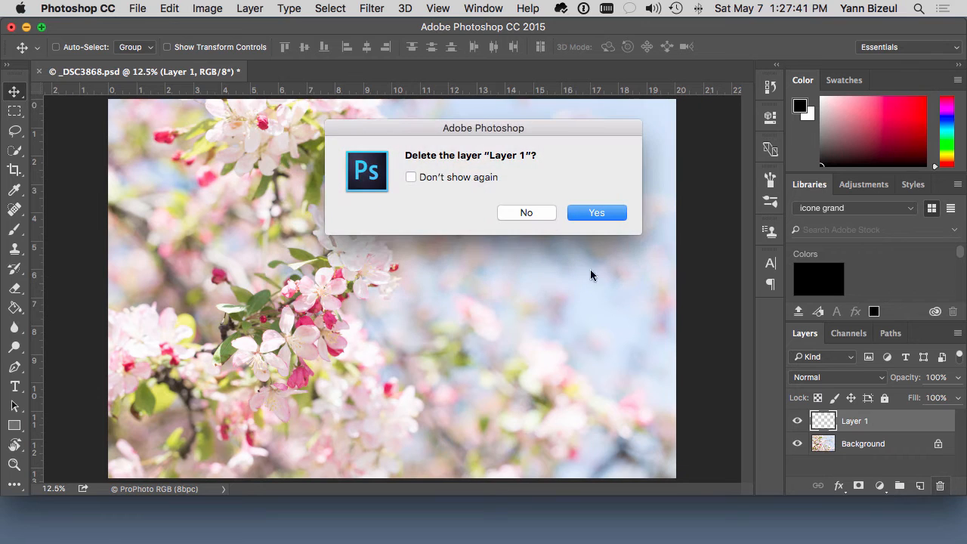
click(603, 208)
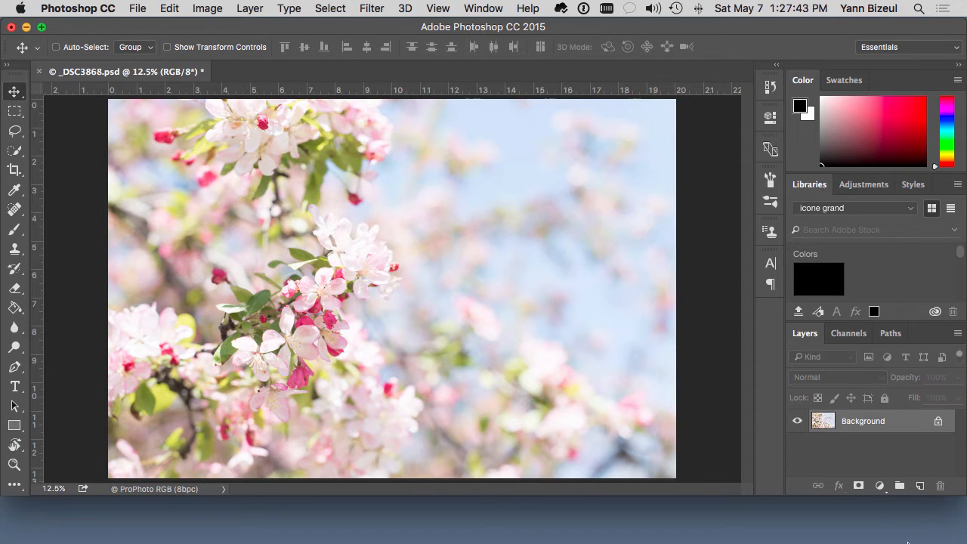
Add a Hue/Saturation adjustment layer above the background and set its hue to -22
click(880, 486)
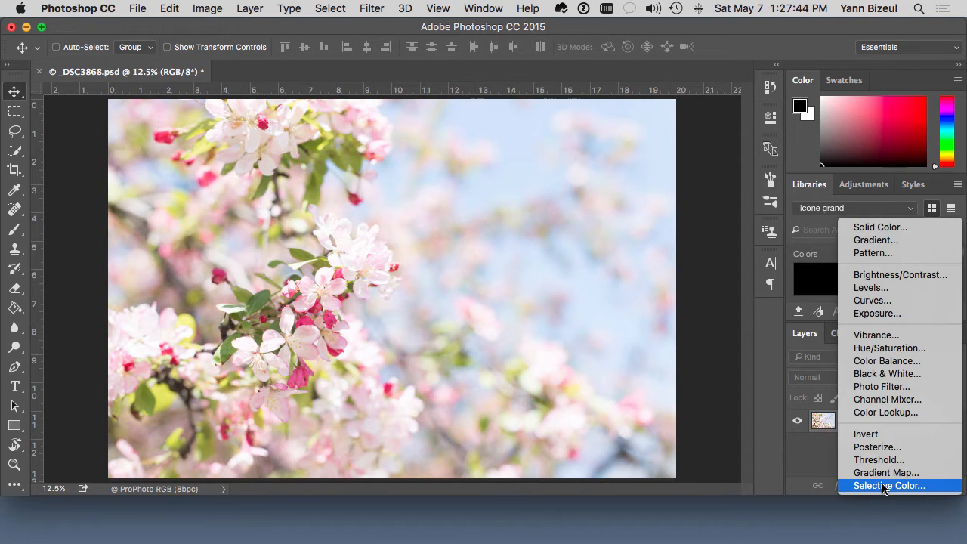
click(881, 349)
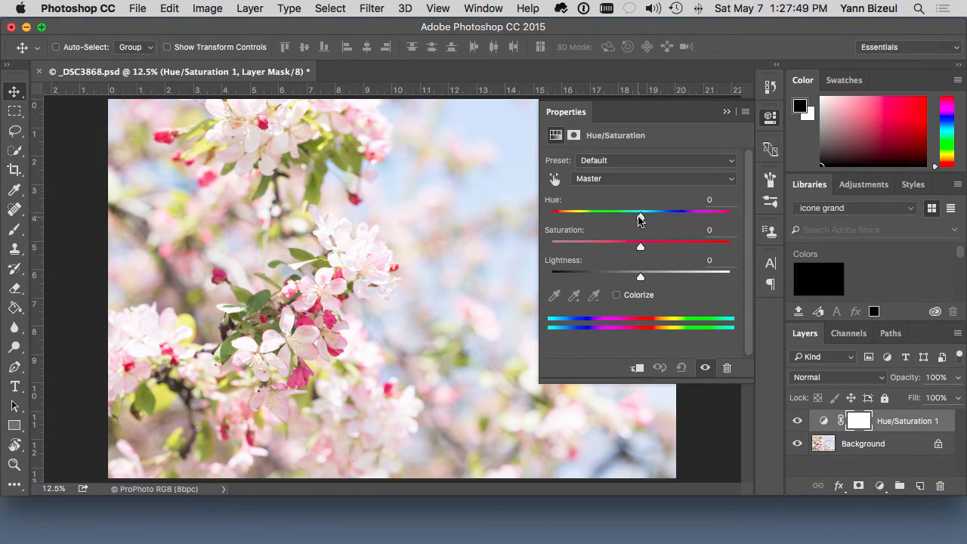
drag(640, 217, 621, 219)
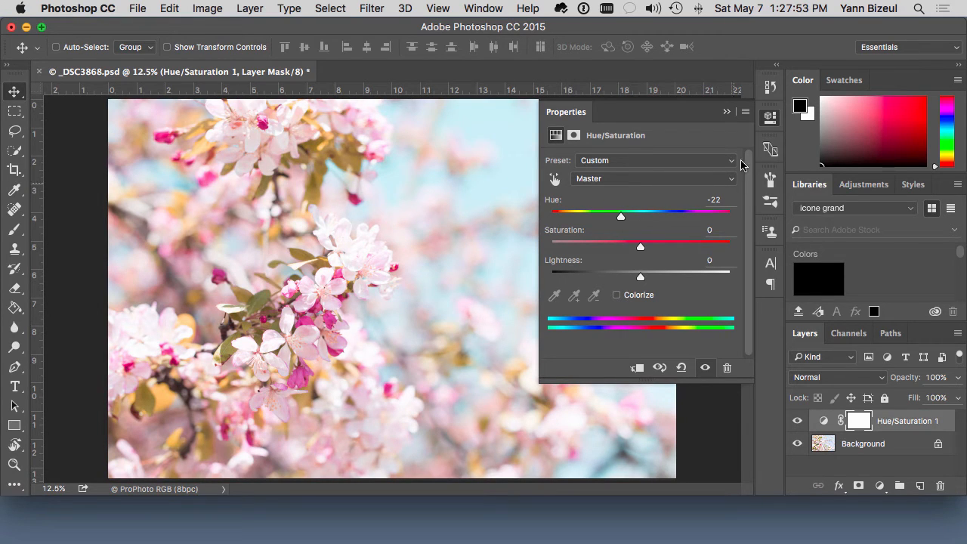
click(773, 119)
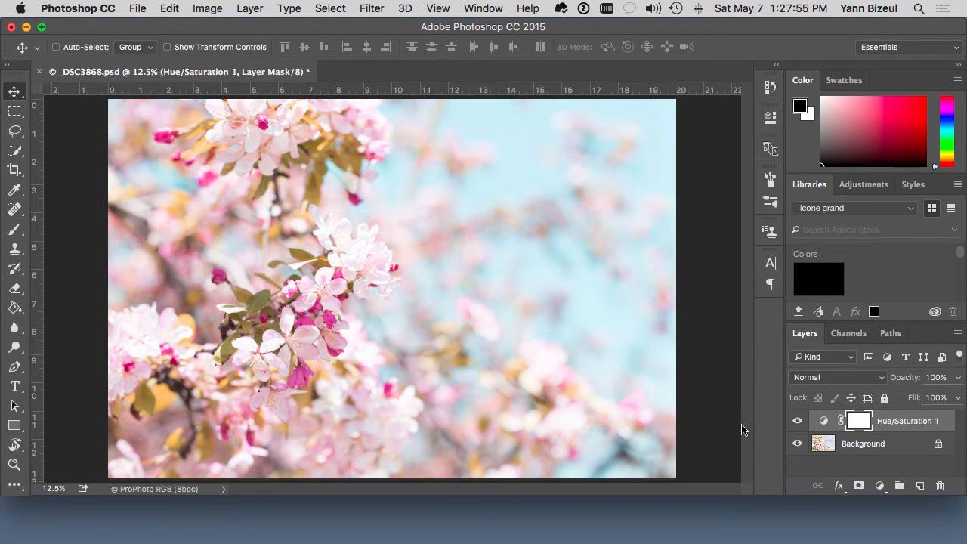
Save the adjusted image to the existing _DSC3868.psd file
click(138, 9)
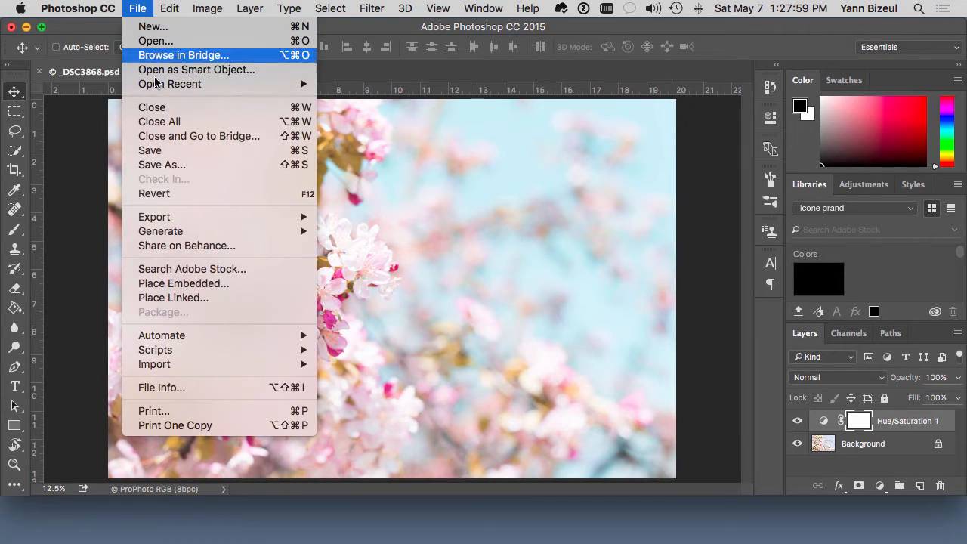
click(193, 151)
click(669, 214)
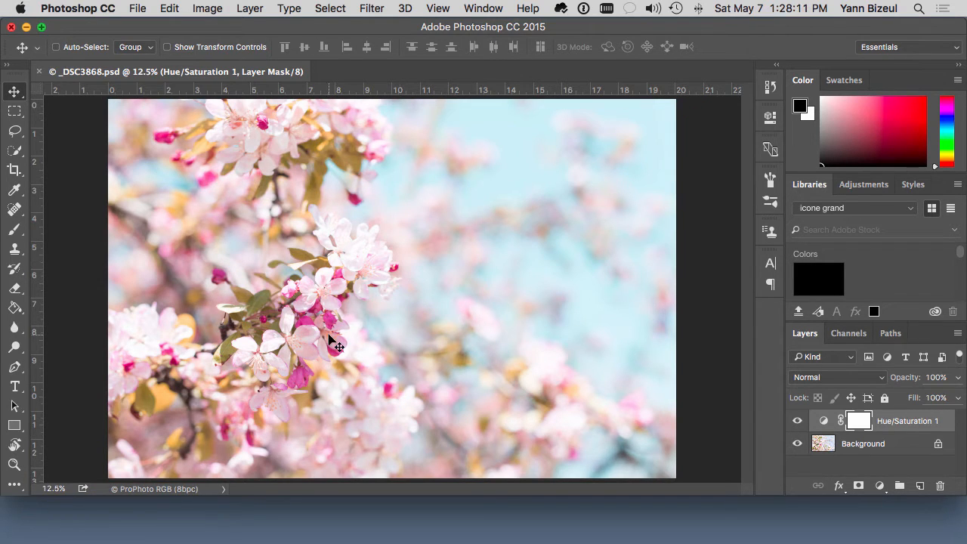
Switch to Finder to check the saved _DSC3868.psd in the P4B folder, and return to Photoshop
key(super+Tab)
key(super+Tab)
key(super+Tab)
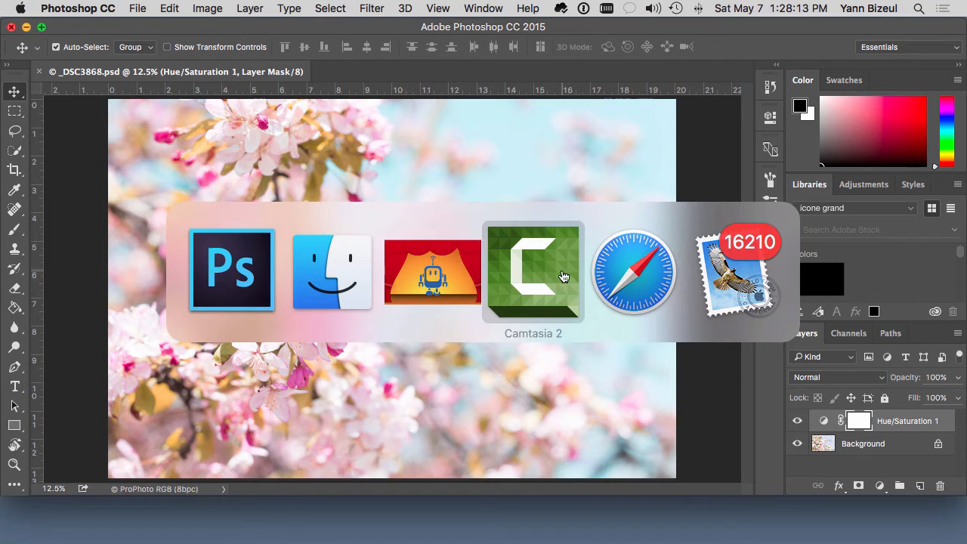
click(332, 278)
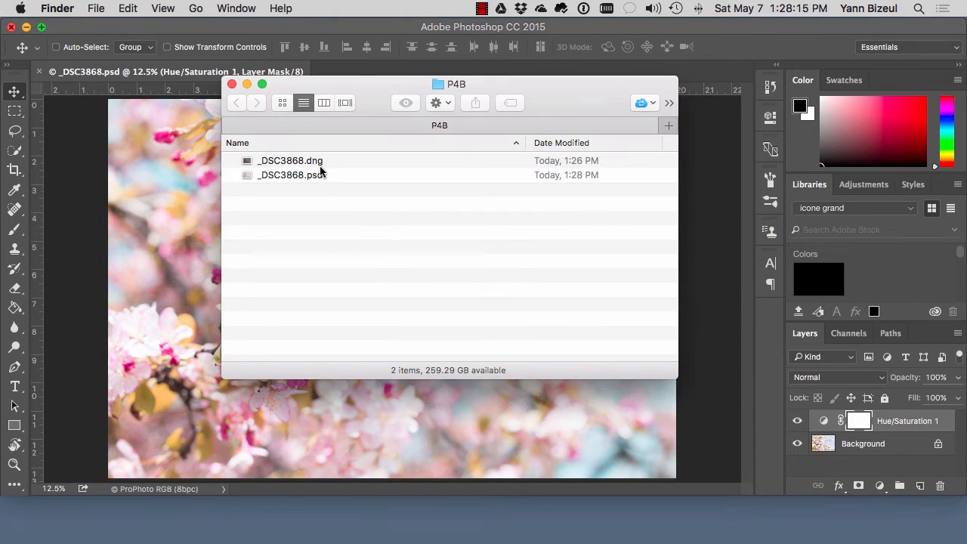
click(306, 180)
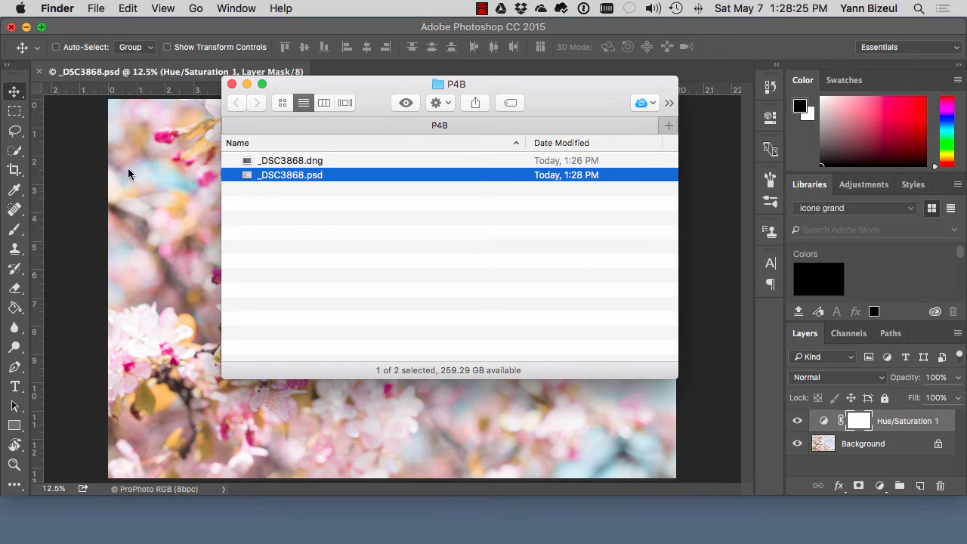
click(76, 160)
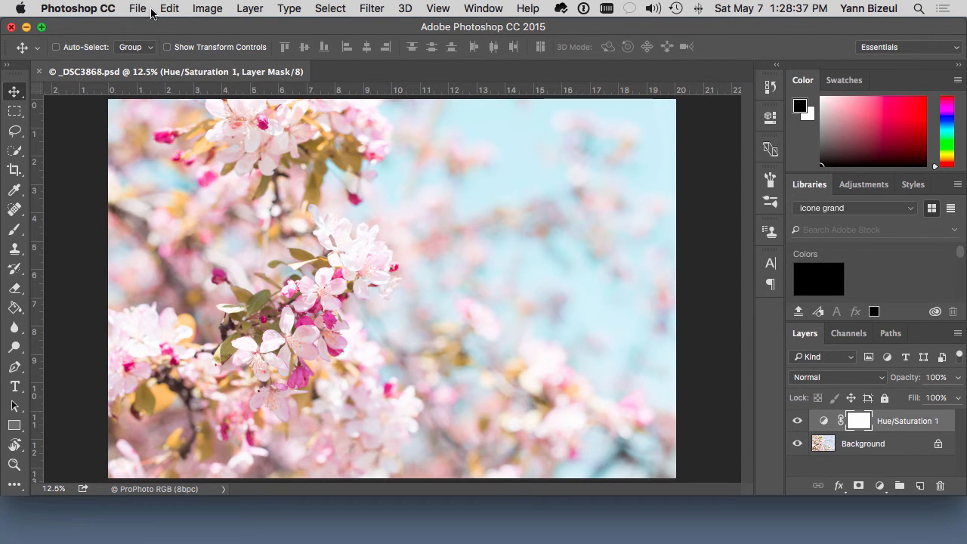
click(142, 9)
click(172, 167)
click(477, 367)
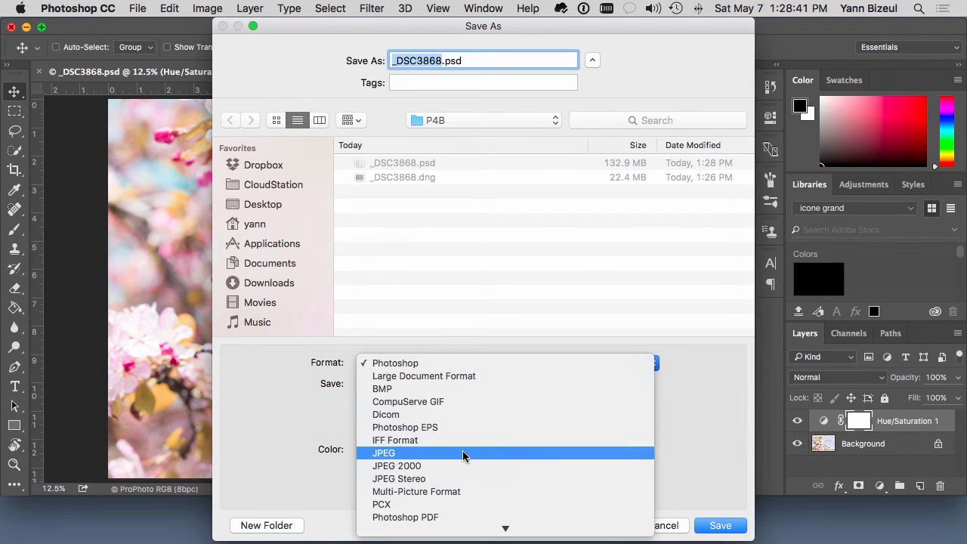
click(463, 453)
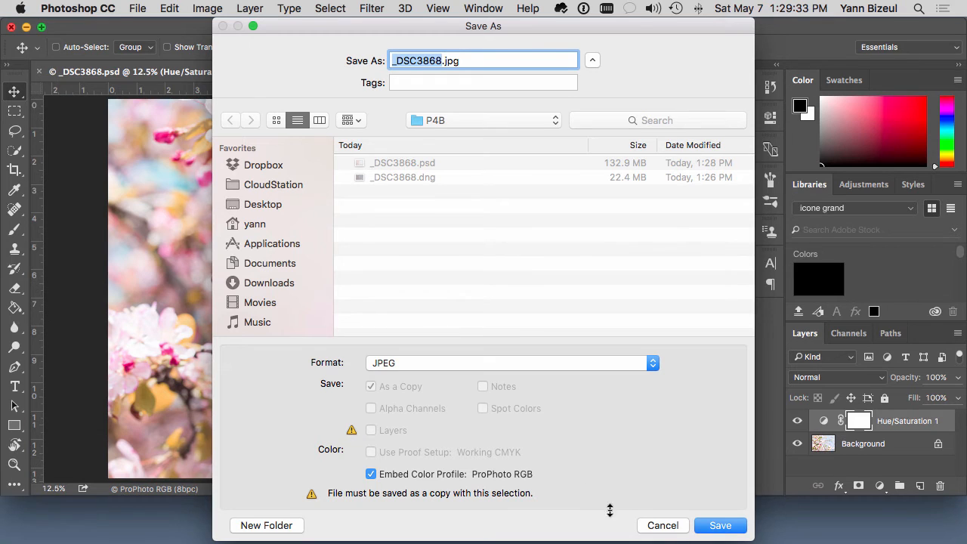
click(675, 525)
Try converting the image to the sRGB IEC61966-2.1 profile, flattening it to preserve its appearance
click(169, 7)
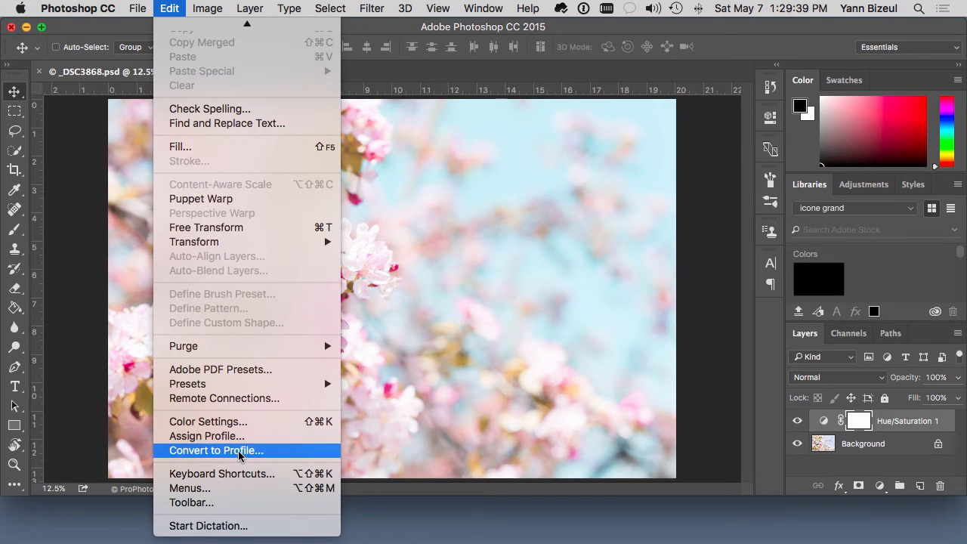
click(287, 452)
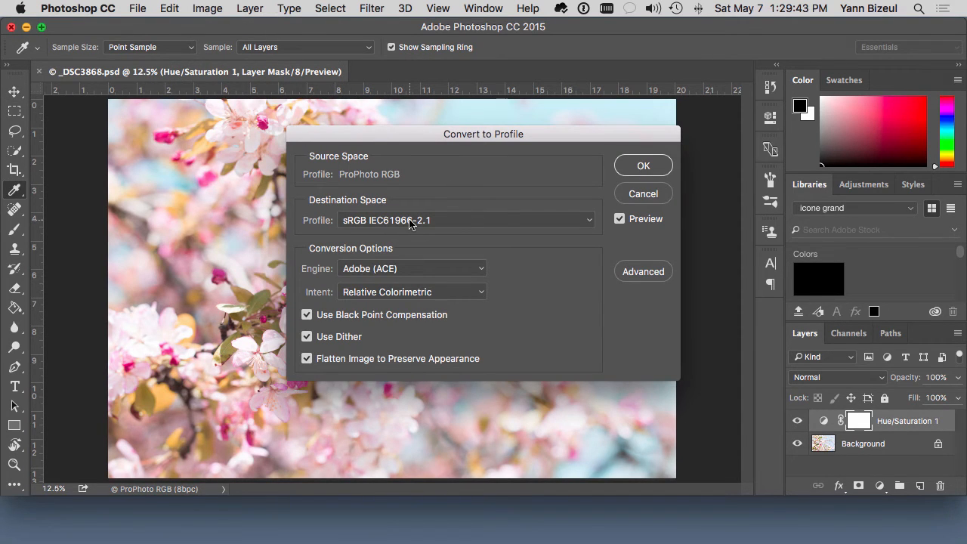
click(645, 165)
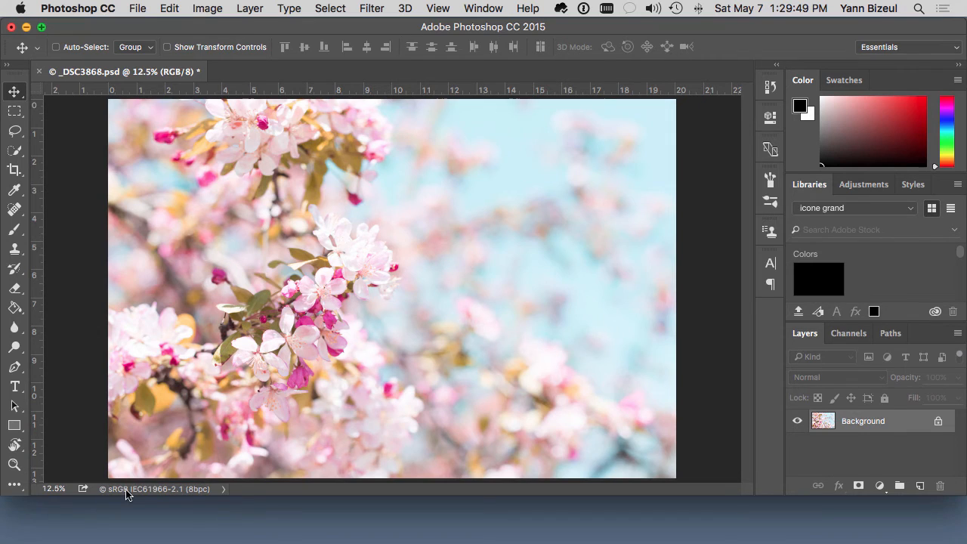
Undo the profile conversion by returning to the history state of the Hue/Saturation modification
click(771, 86)
click(673, 132)
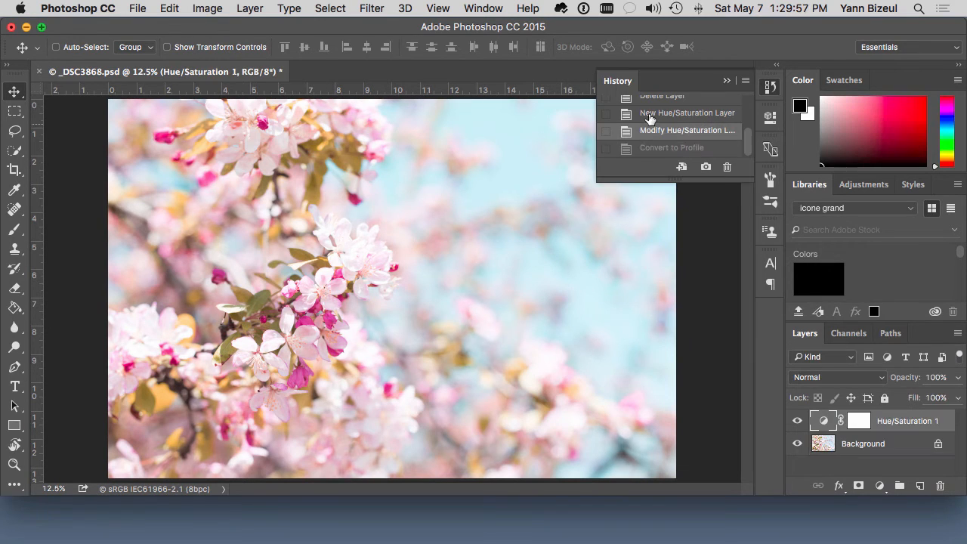
click(772, 87)
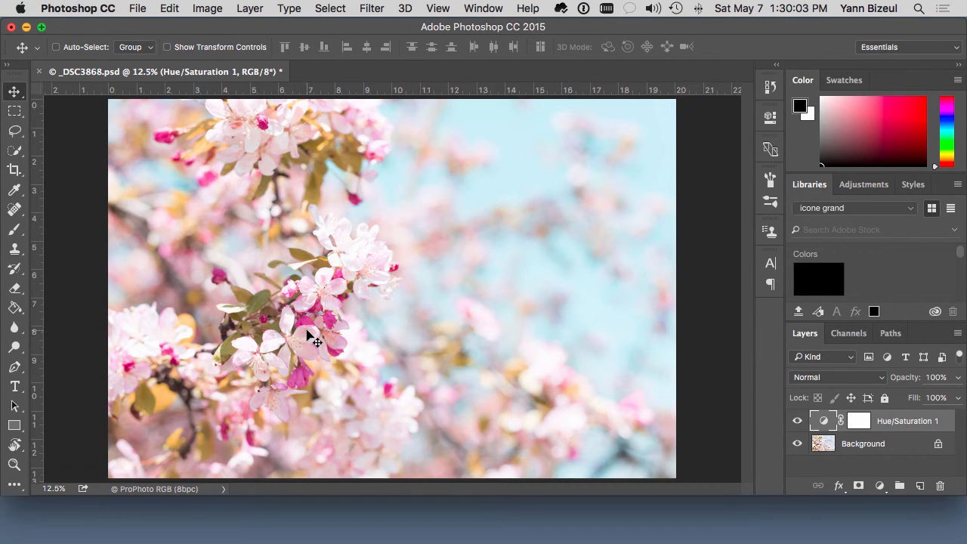
Start an Export As of the image with JPG as the file format
click(133, 7)
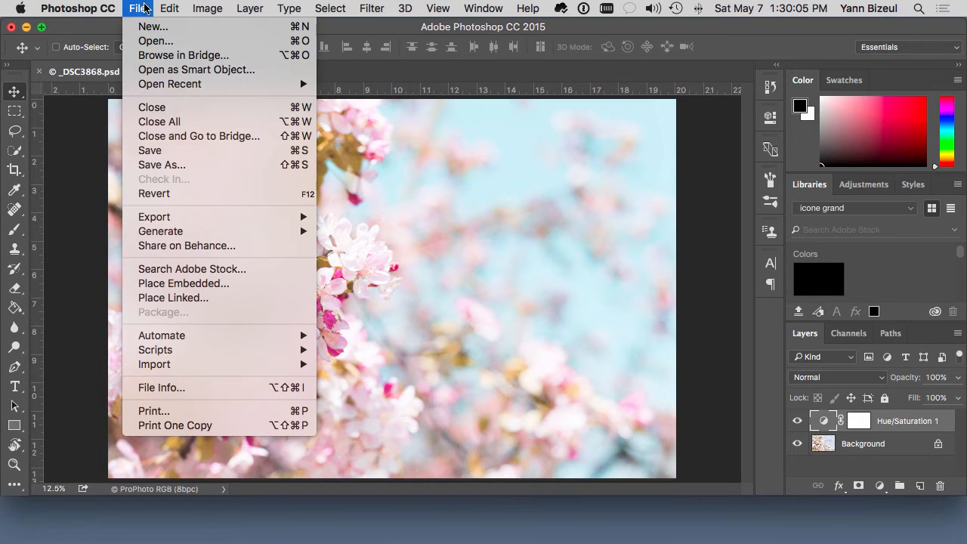
mouse_move(164, 232)
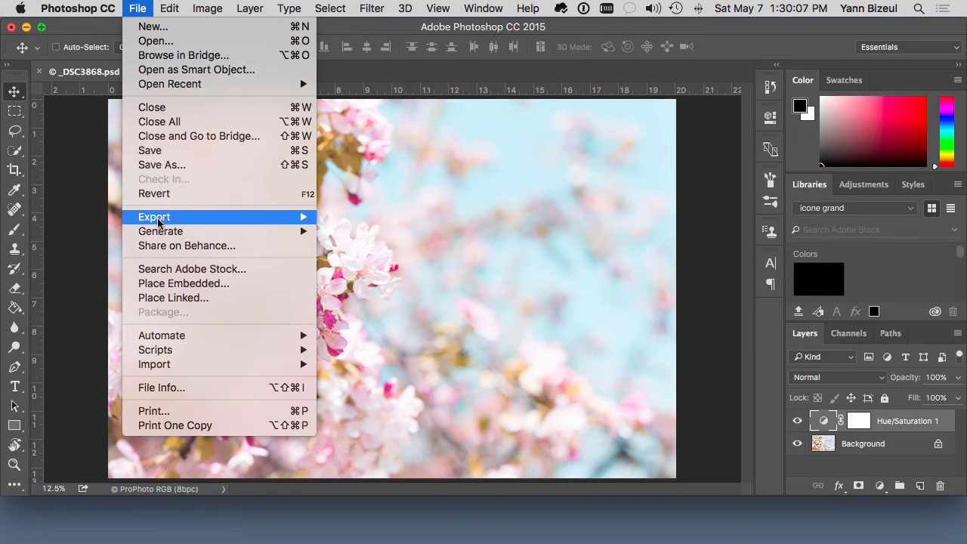
mouse_move(242, 220)
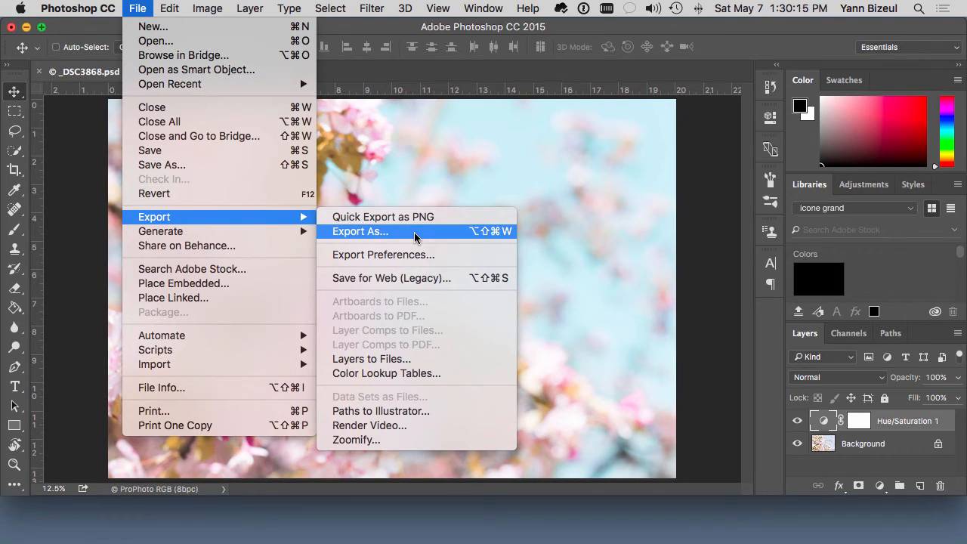
click(484, 232)
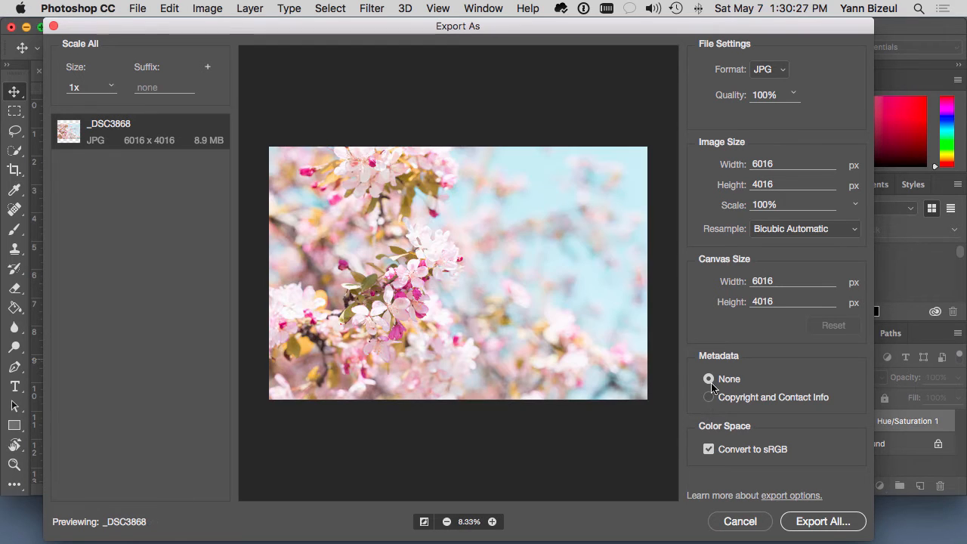
click(784, 70)
click(784, 74)
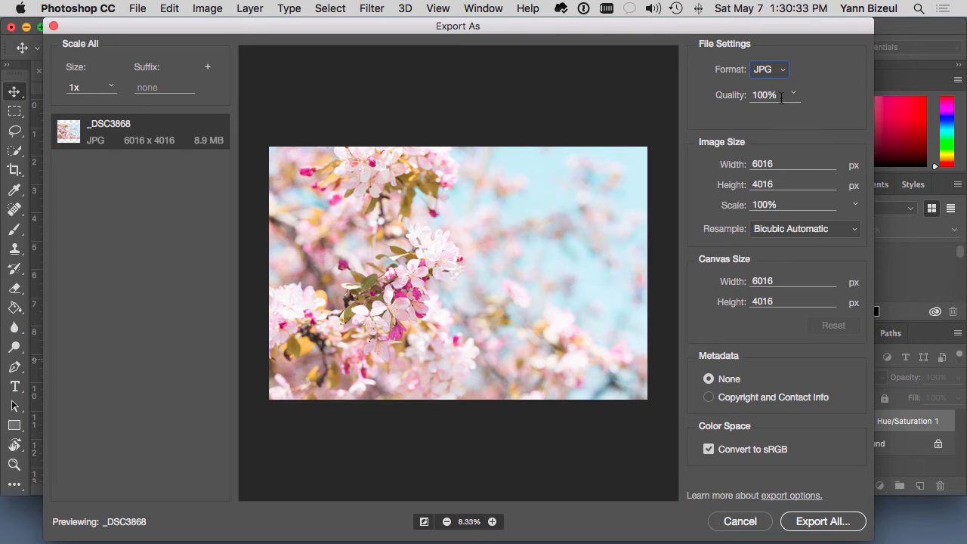
Set the exported image's width to 2048 px, keeping its proportions
click(778, 283)
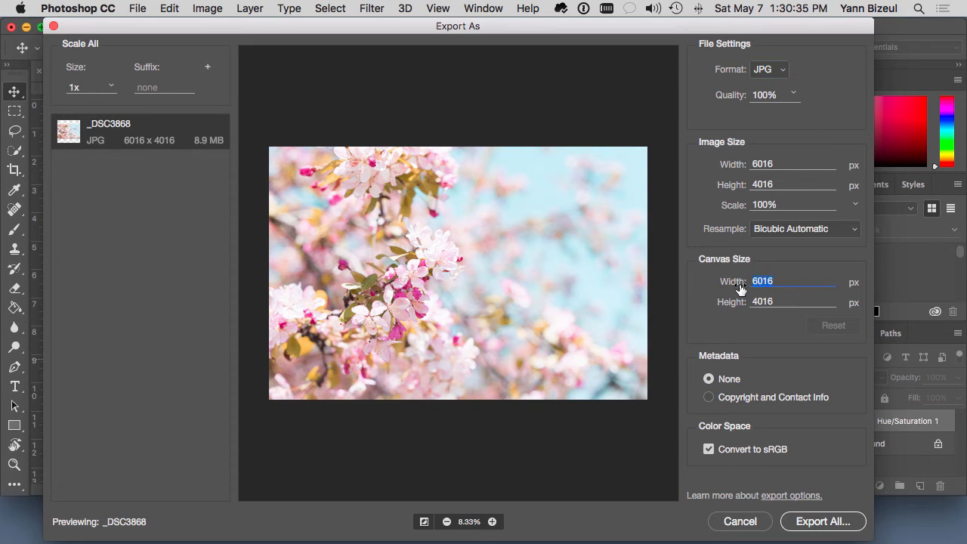
click(777, 163)
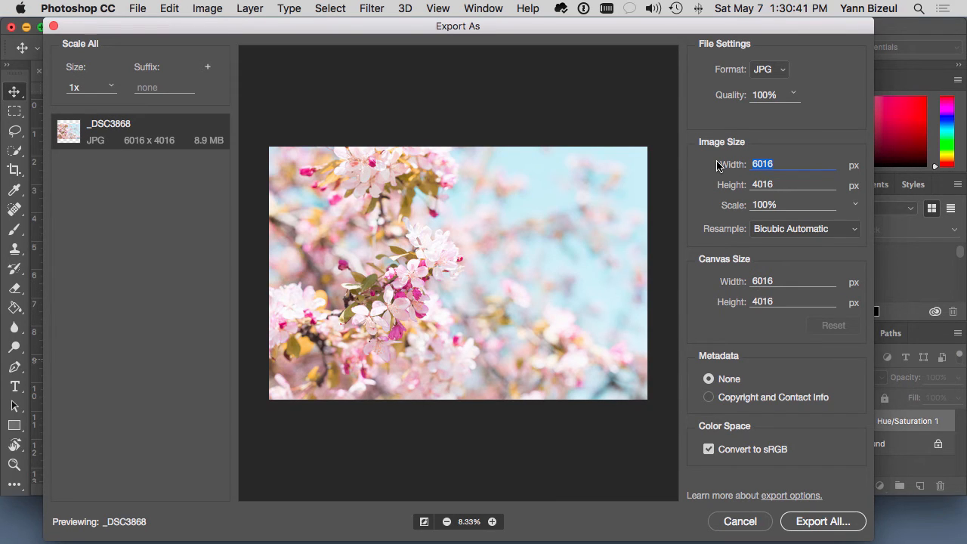
text(2048)
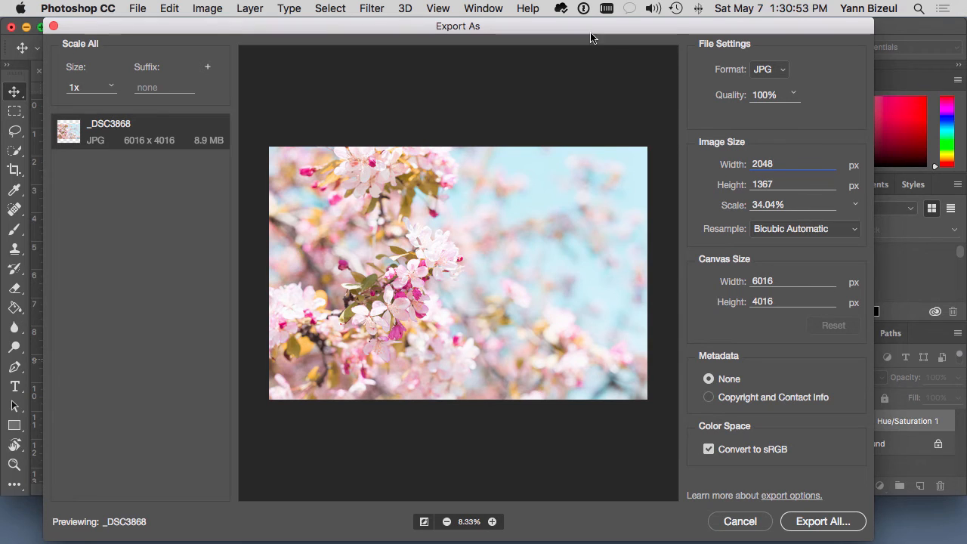
Export the resized image with conversion to sRGB kept on, saving it as sRGB.jpg in the P4B folder
mouse_move(593, 21)
mouse_down()
mouse_move(620, 30)
mouse_move(587, 16)
mouse_up()
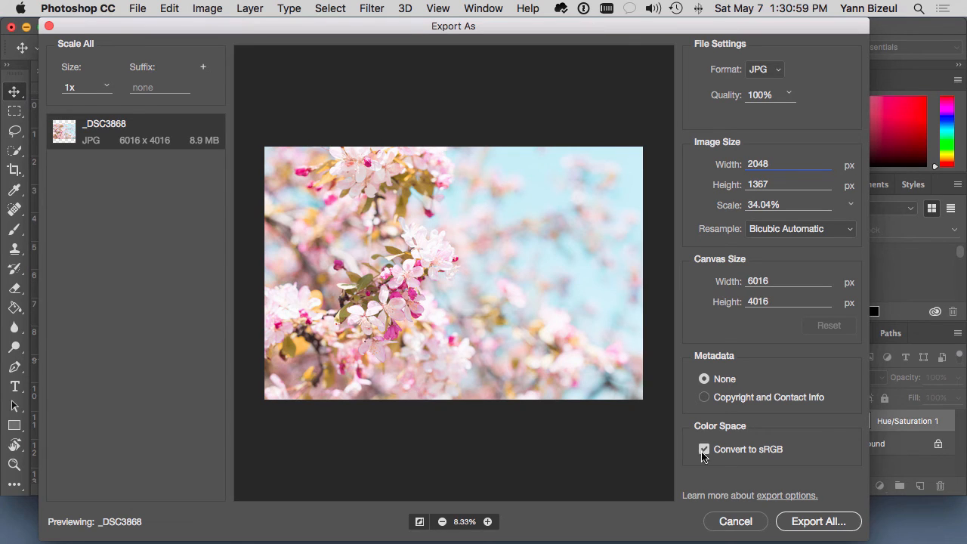
click(835, 527)
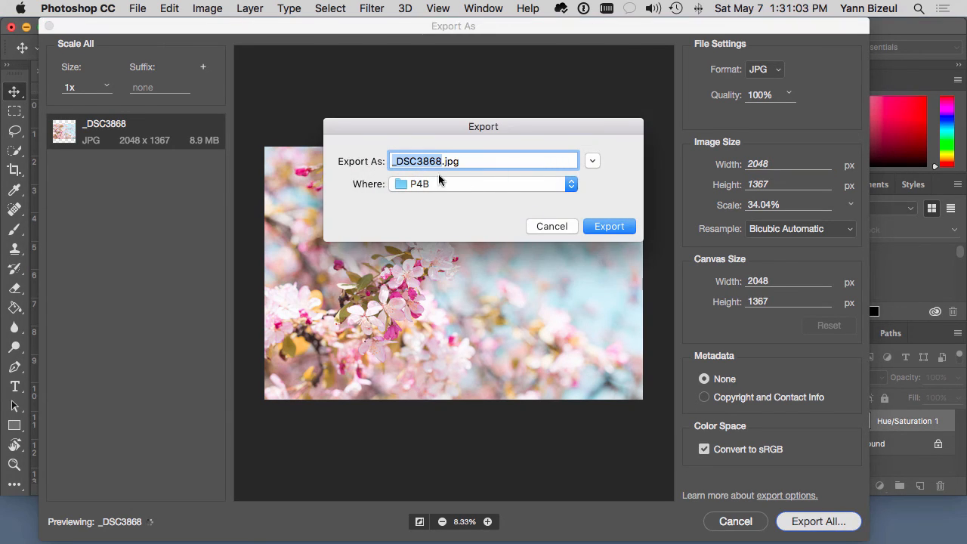
text(eff036)
key(Return)
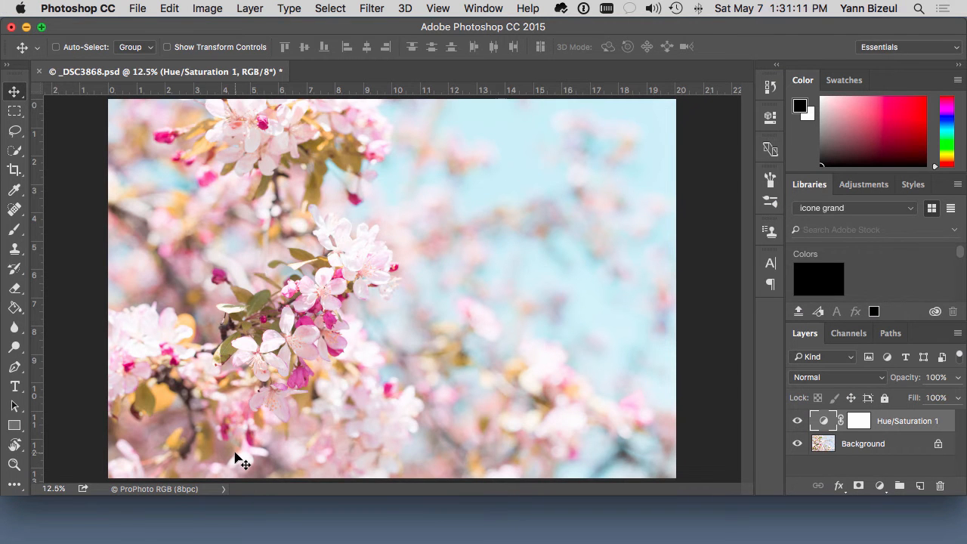
Switch to Finder and look over the _DSC3868.dng and _DSC3868.psd files in the P4B folder
key(super+Tab)
key(super+Tab)
key(super+shift+Tab)
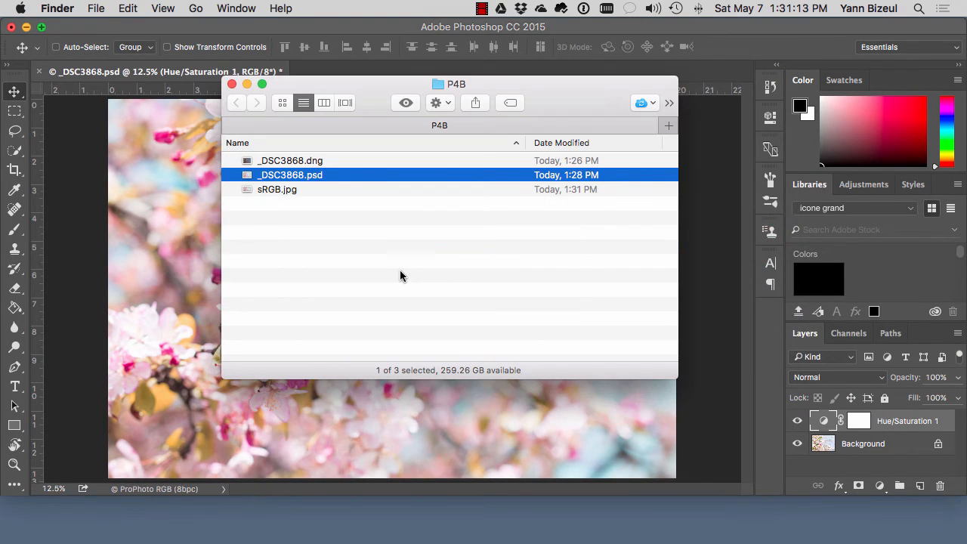
click(356, 161)
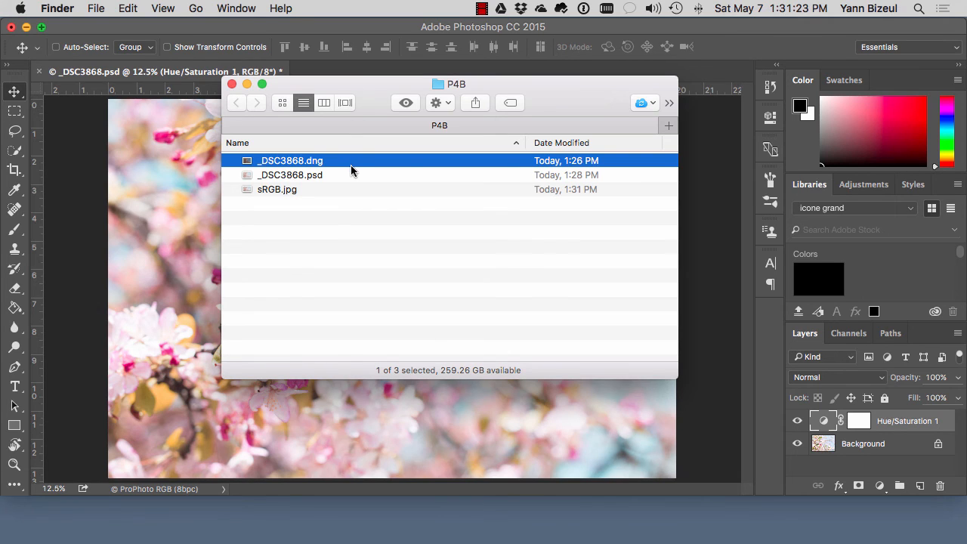
click(337, 175)
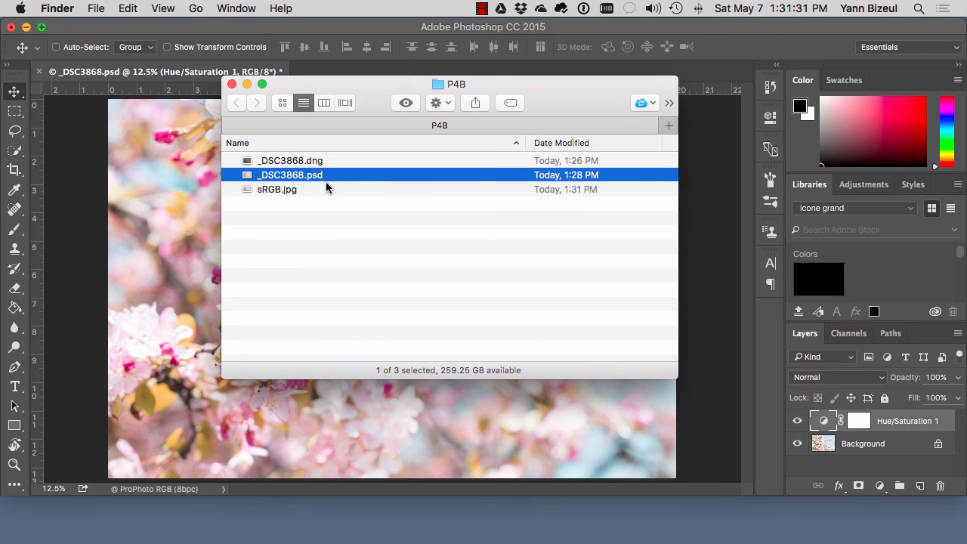
Open the exported sRGB.jpg file from the P4B folder in Adobe Photoshop CC 2015
click(291, 193)
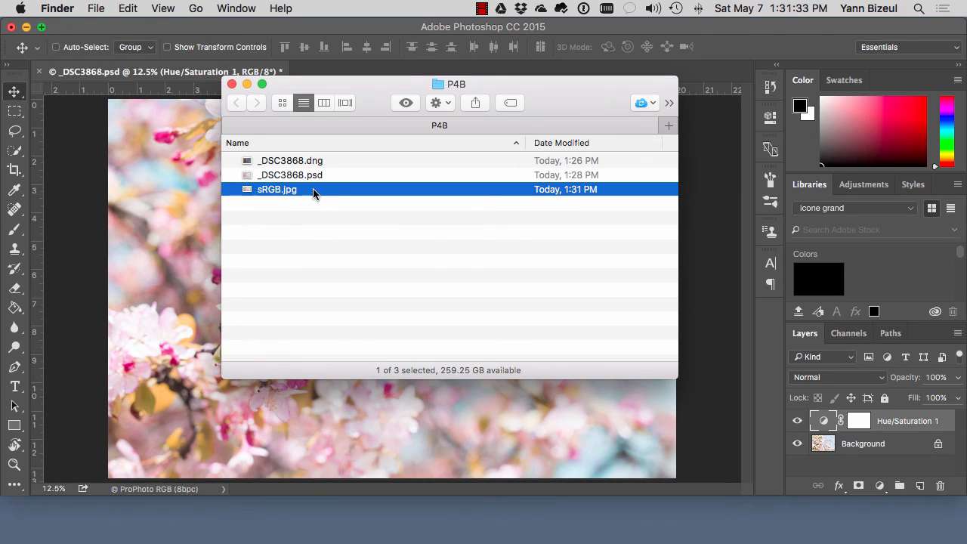
right_click(293, 192)
mouse_move(369, 210)
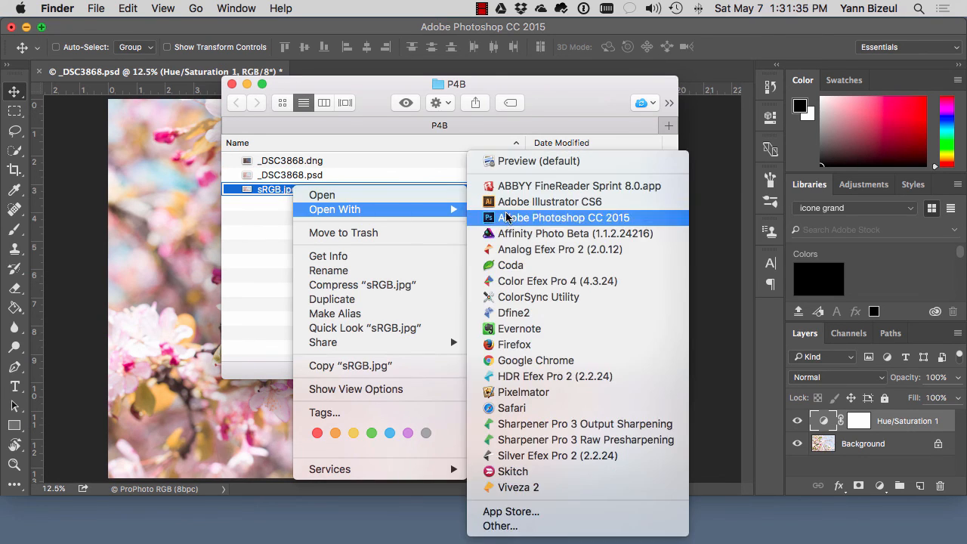
click(533, 219)
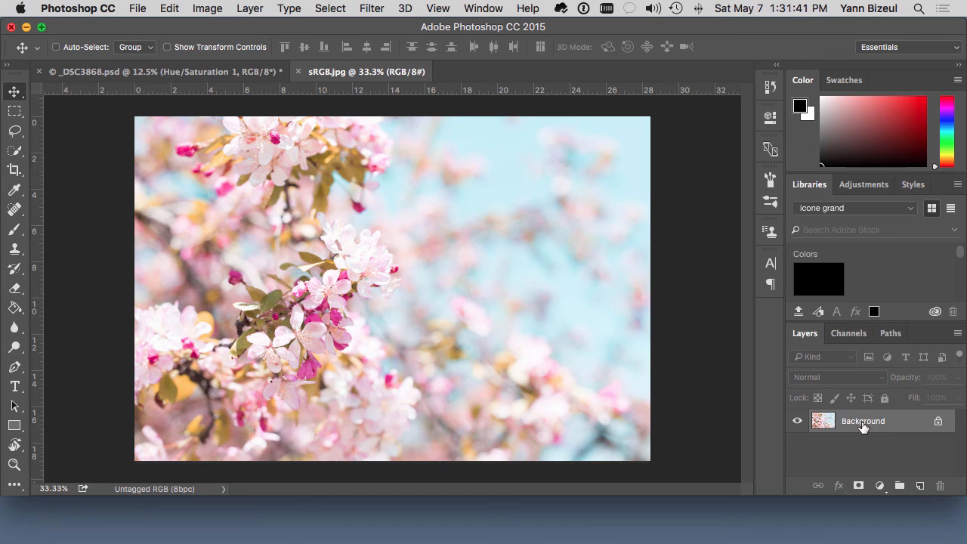
Compare the layers of _DSC3868.psd with those of sRGB.jpg, and look at the JPG's color mode options
click(158, 72)
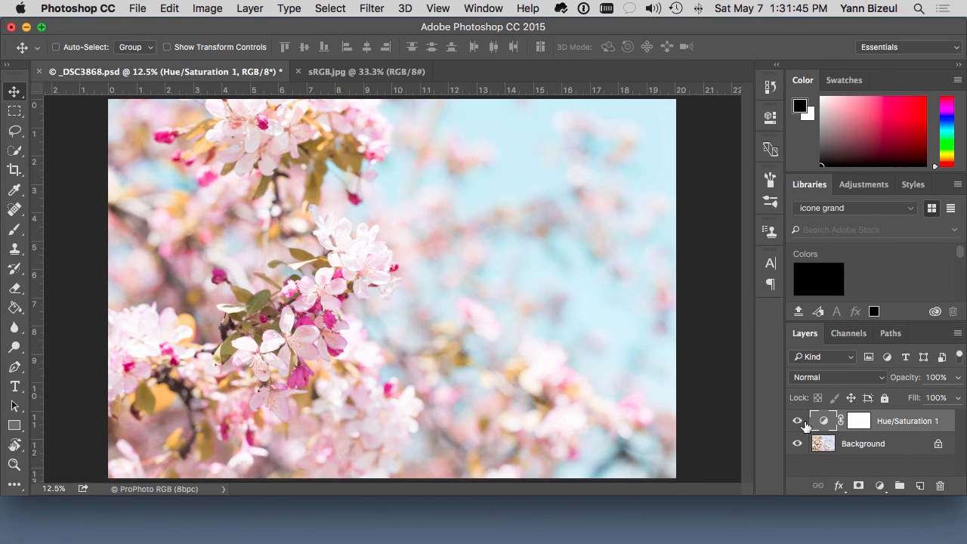
click(382, 73)
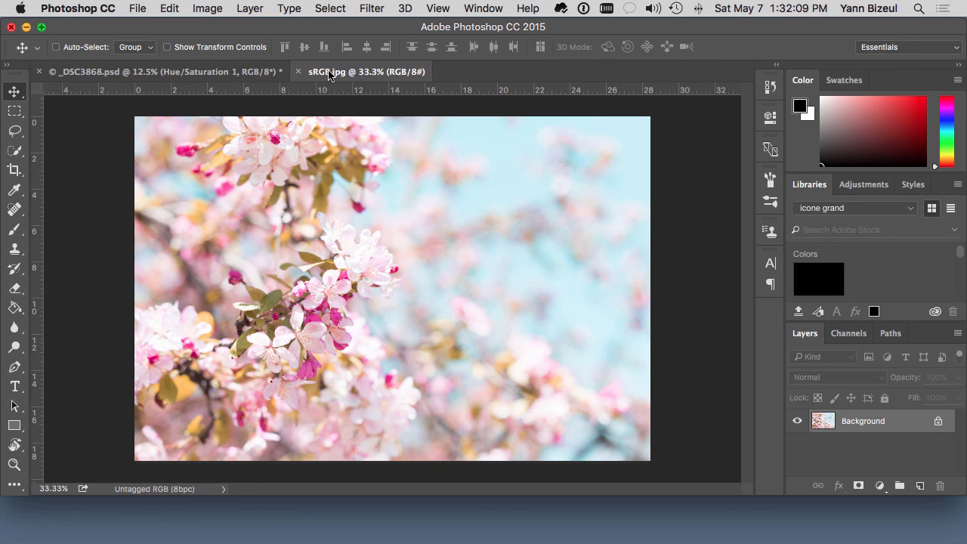
click(195, 7)
mouse_move(204, 32)
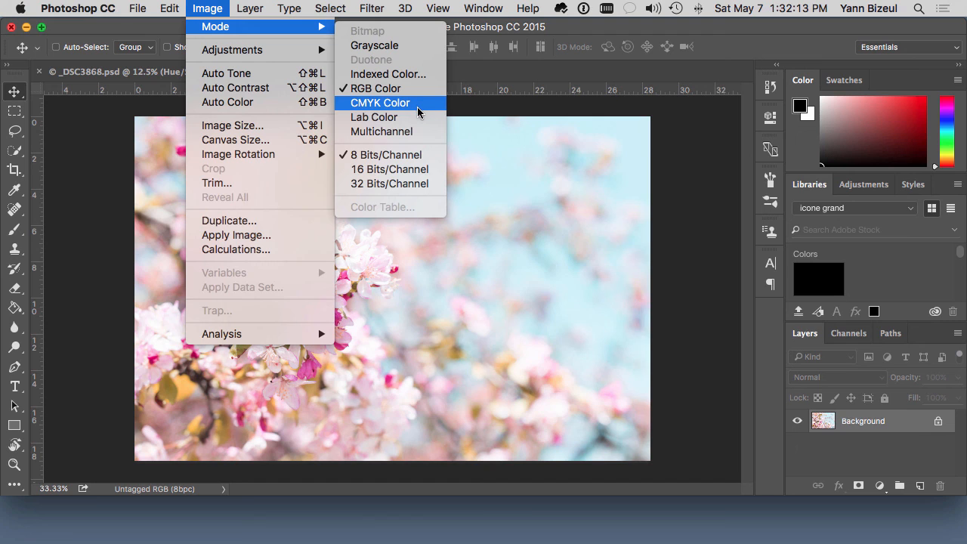
click(208, 6)
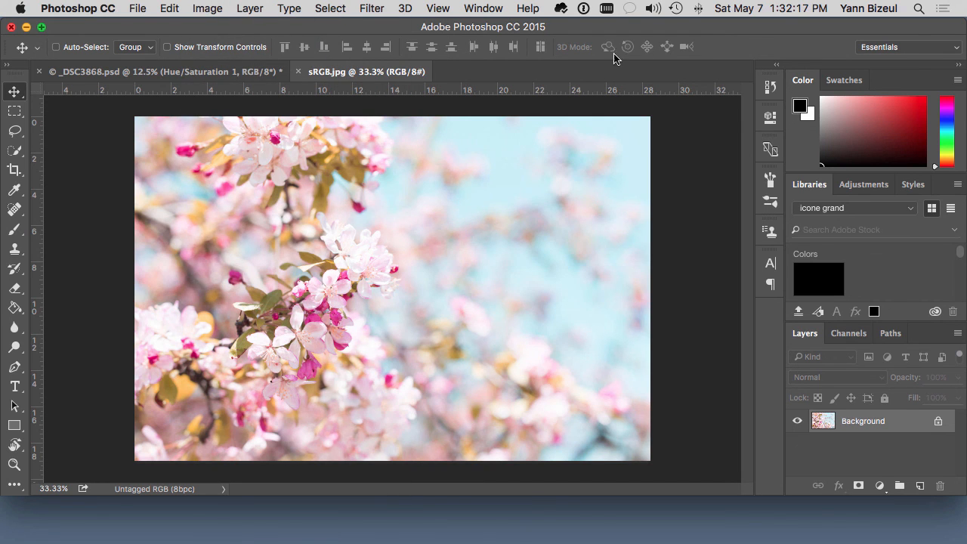
Leave Photoshop and switch to Finder to view the files in the P4B folder
click(375, 533)
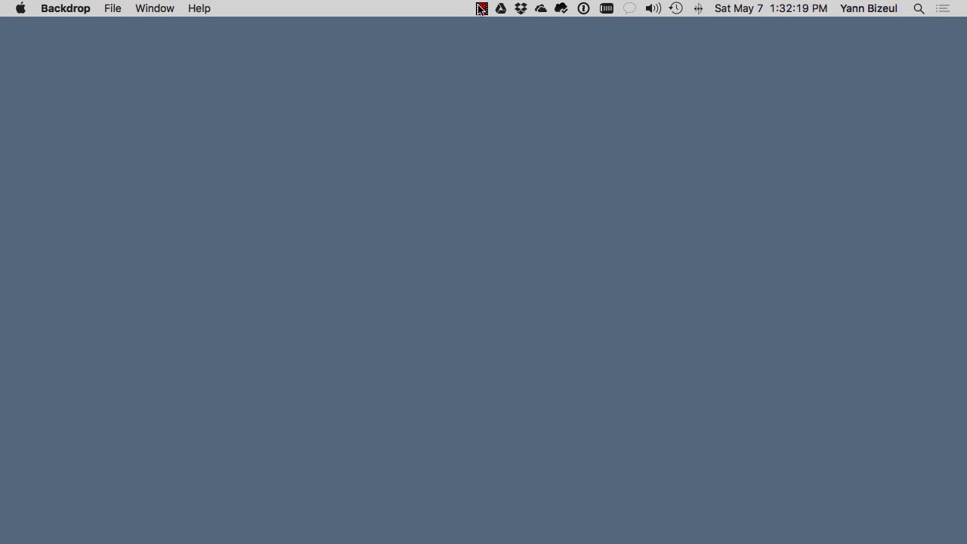
key(super+Tab)
key(super+Tab)
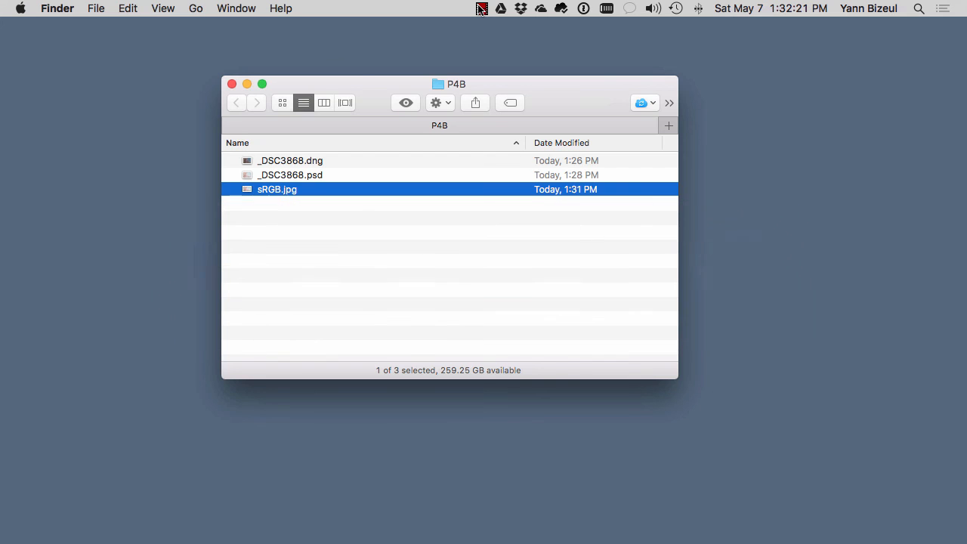